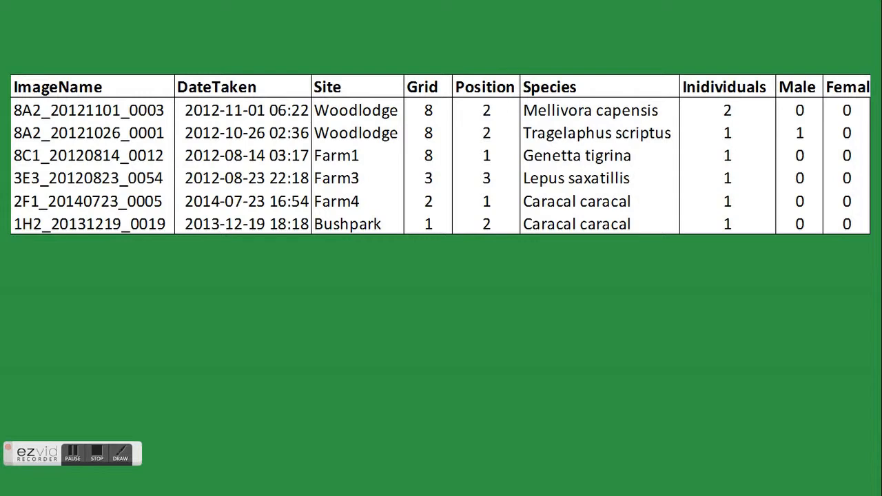
{"action": "key", "text": "Right"}
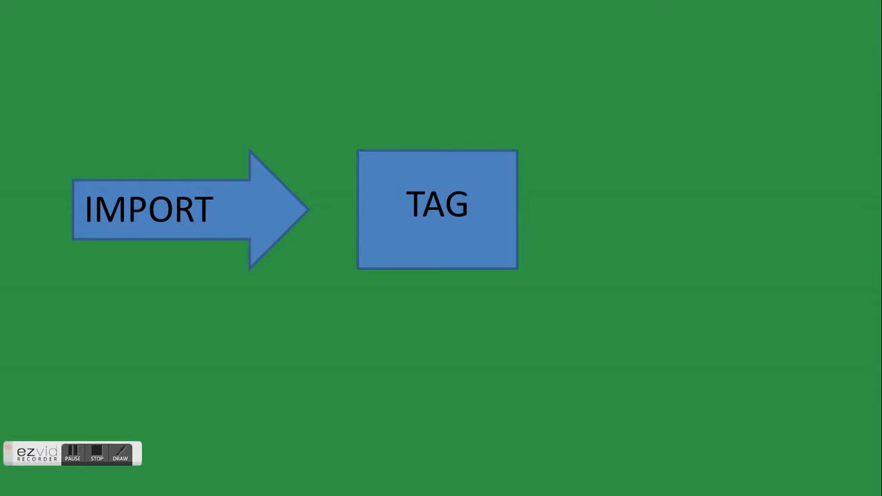
{"action": "key", "text": "Right"}
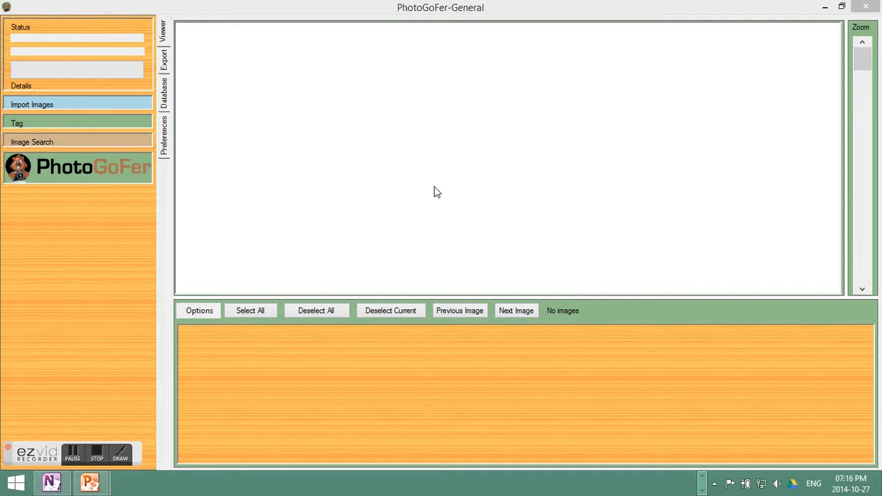
Step: Expand the image import options
{"action": "left_click", "coordinate": [30, 104]}
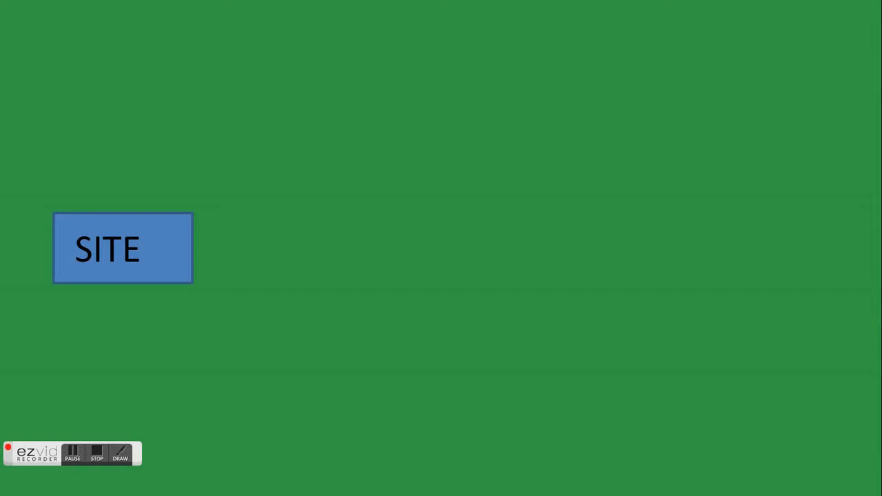
{"action": "key", "text": "Right"}
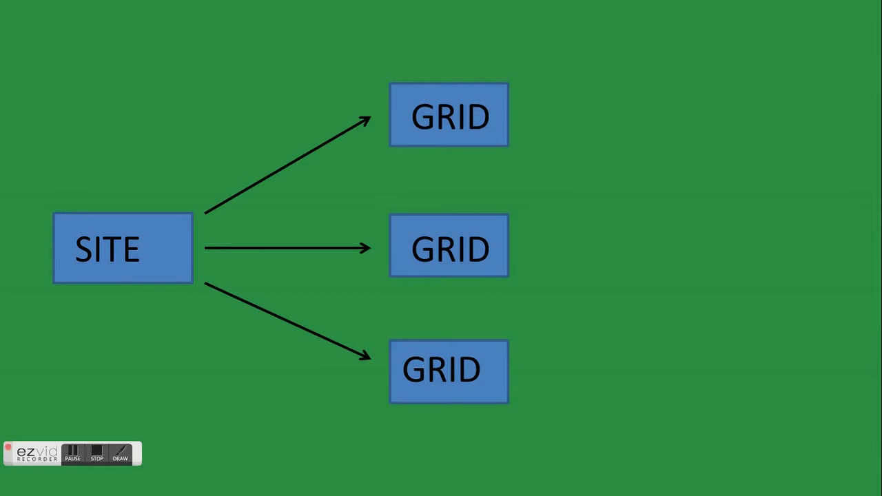
{"action": "key", "text": "Right"}
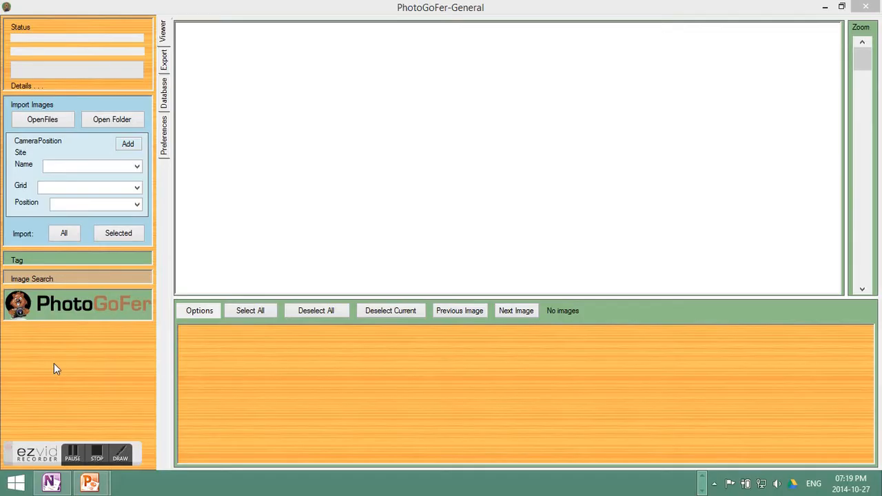
Step: Load the images from the folder 1Ta inside Photo_data\Test for import
{"action": "left_click", "coordinate": [115, 122]}
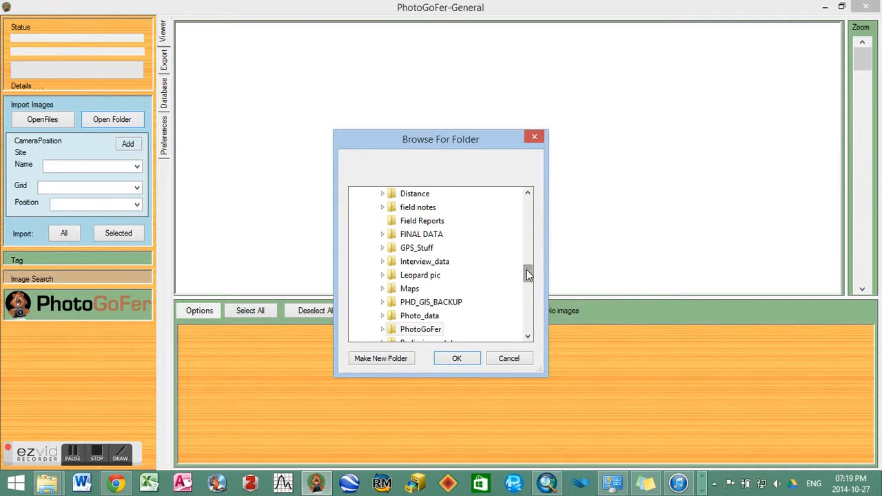
{"action": "left_click_drag", "start_coordinate": [529, 275], "coordinate": [529, 289]}
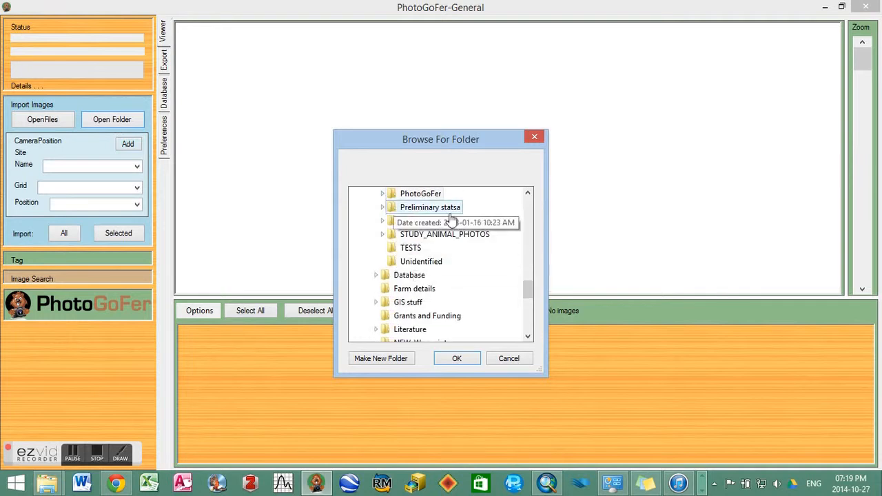
{"action": "left_click", "coordinate": [527, 195]}
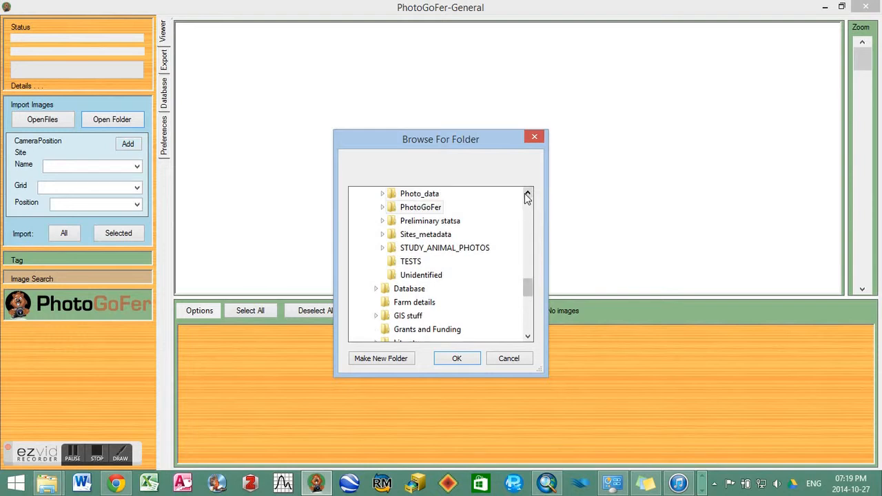
{"action": "left_click", "coordinate": [384, 195]}
{"action": "scroll", "coordinate": [390, 275], "scroll_direction": "down", "scroll_amount": 2}
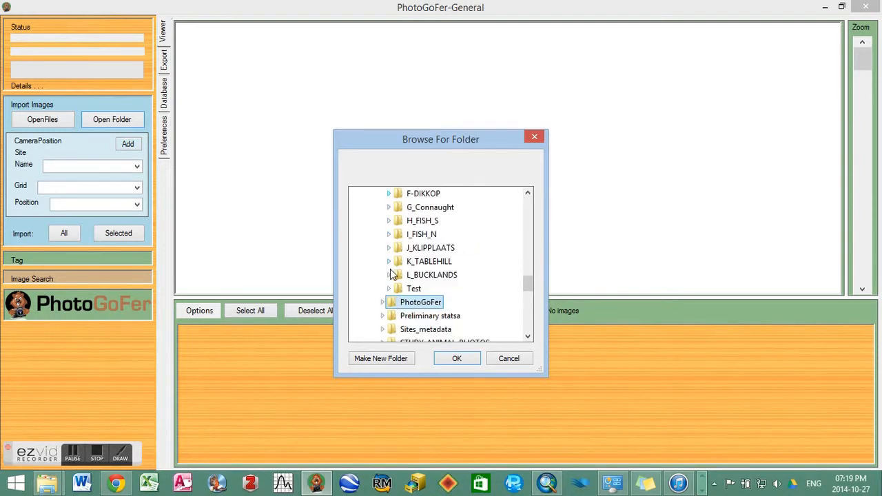
{"action": "left_click", "coordinate": [388, 289]}
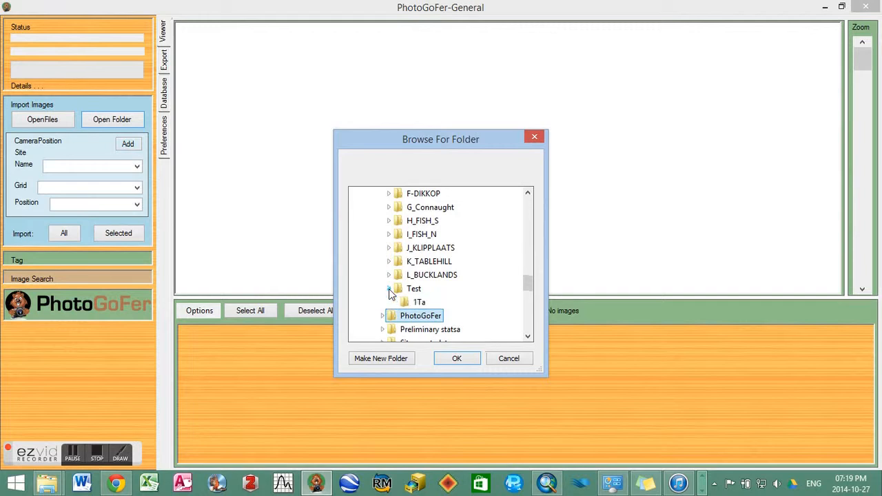
{"action": "left_click", "coordinate": [422, 304]}
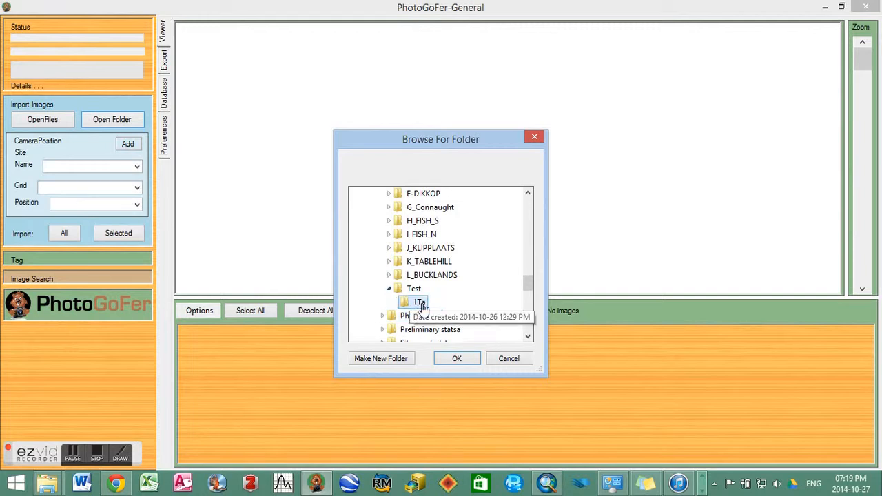
{"action": "left_click", "coordinate": [457, 359]}
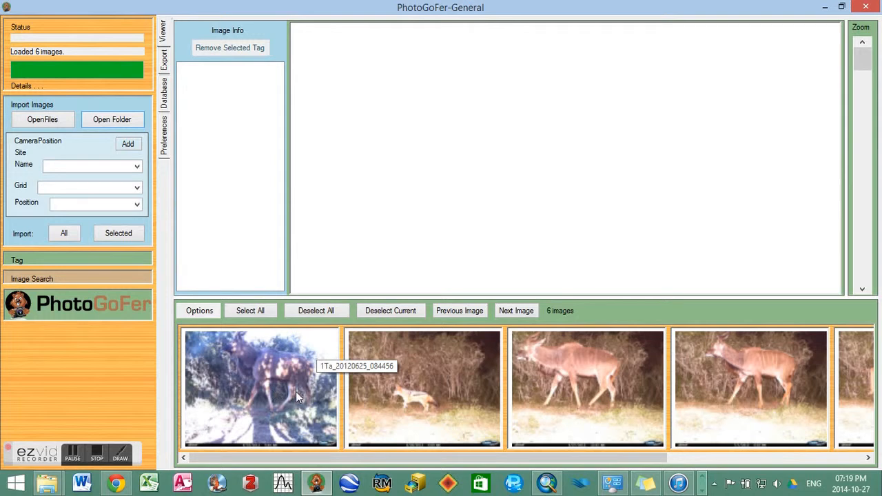
{"action": "left_click_drag", "start_coordinate": [466, 458], "coordinate": [388, 463]}
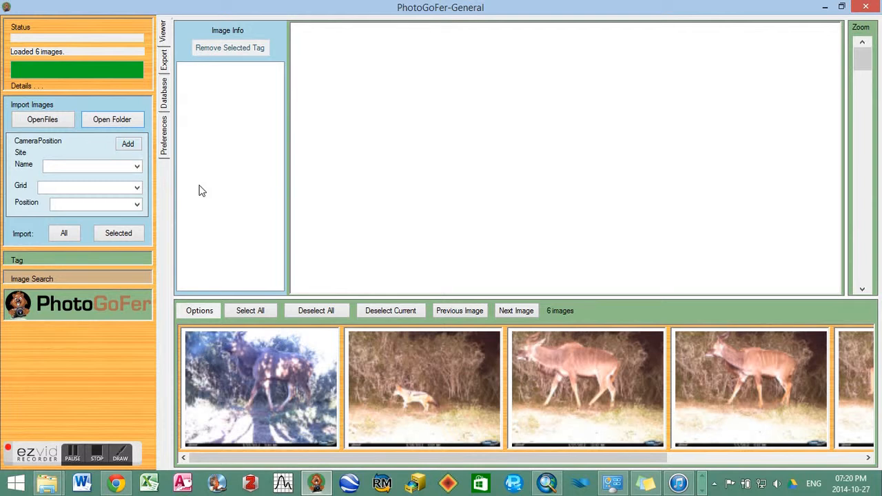
Step: Set the camera position for the loaded images to site Test, grid 1, position a
{"action": "left_click", "coordinate": [137, 168]}
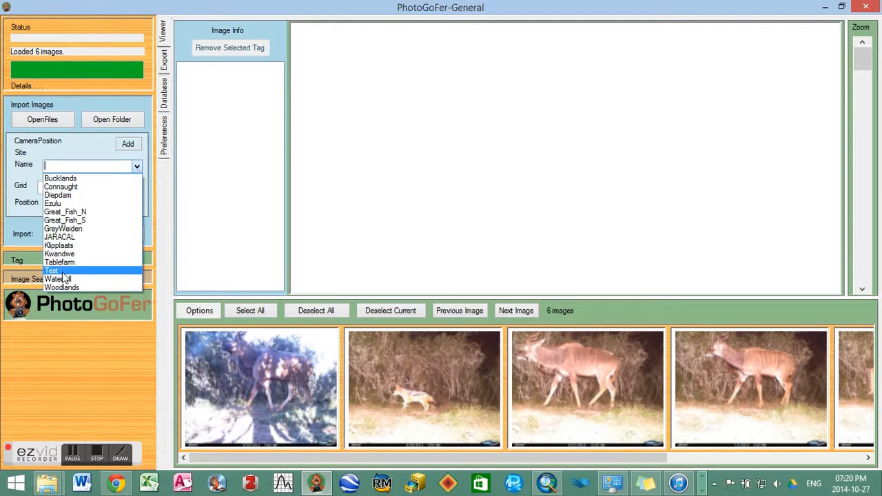
{"action": "left_click", "coordinate": [62, 273]}
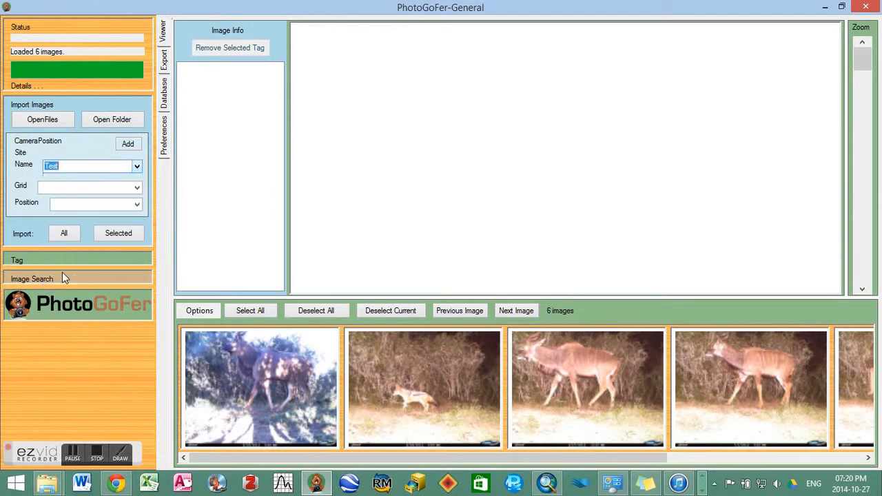
{"action": "left_click", "coordinate": [137, 189]}
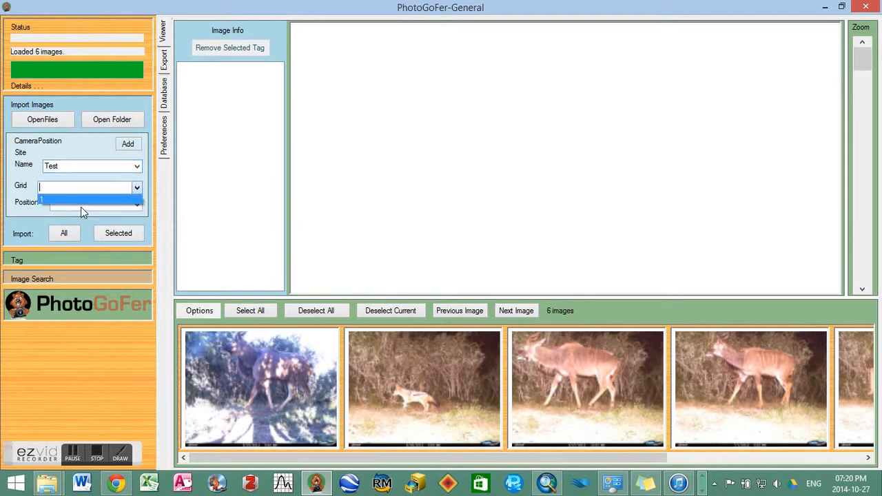
{"action": "left_click", "coordinate": [81, 199]}
{"action": "left_click", "coordinate": [137, 206]}
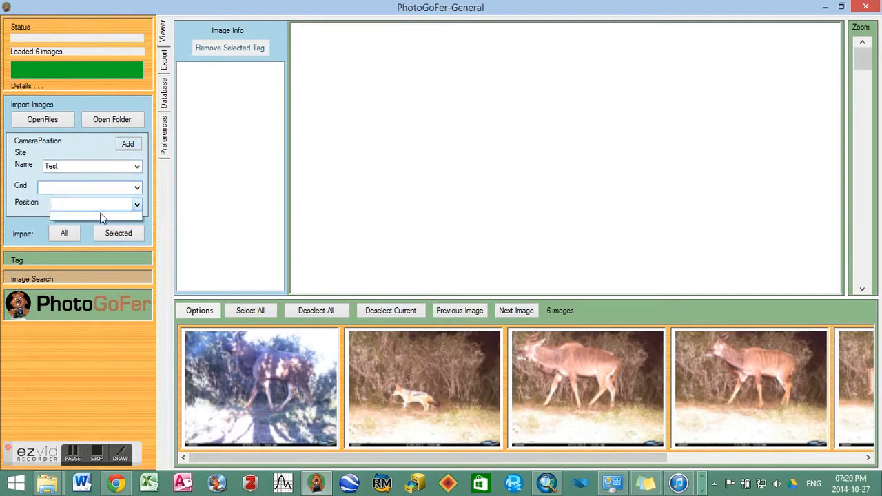
{"action": "left_click", "coordinate": [138, 193]}
{"action": "left_click", "coordinate": [137, 189]}
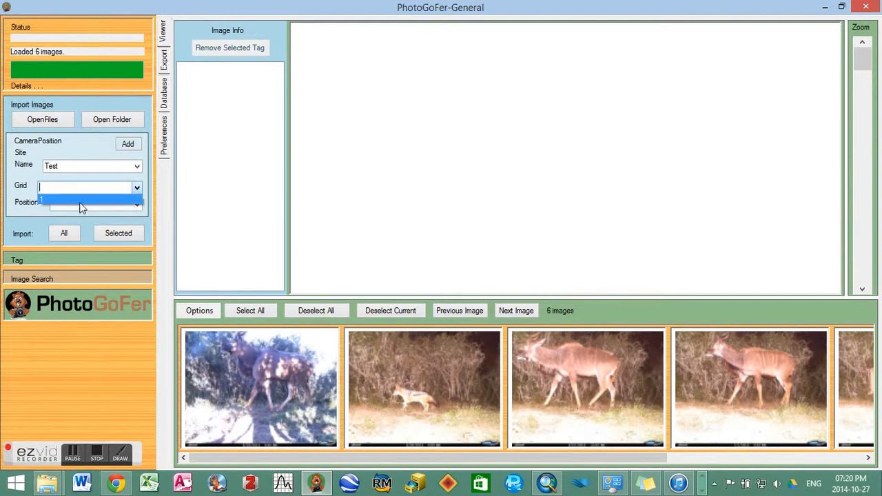
{"action": "left_click", "coordinate": [42, 201]}
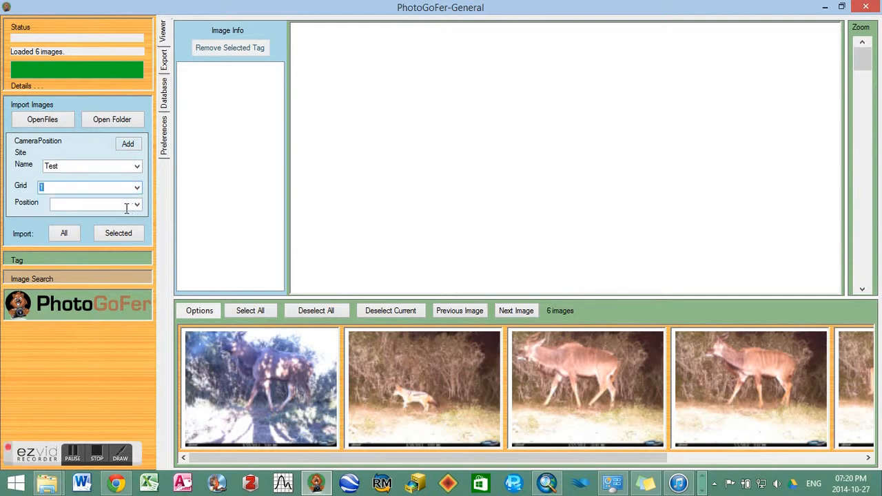
{"action": "left_click", "coordinate": [138, 204]}
{"action": "left_click", "coordinate": [79, 218]}
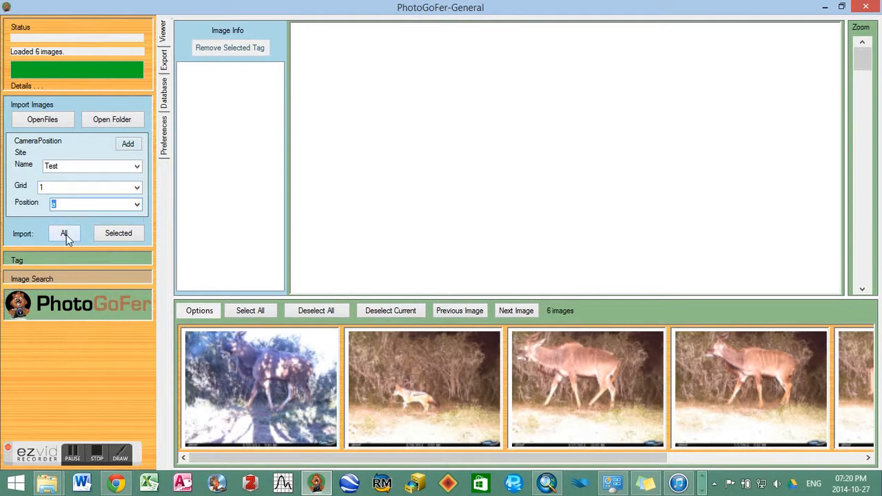
Step: Import all loaded images with the chosen camera position and collapse the import options
{"action": "left_click", "coordinate": [64, 234]}
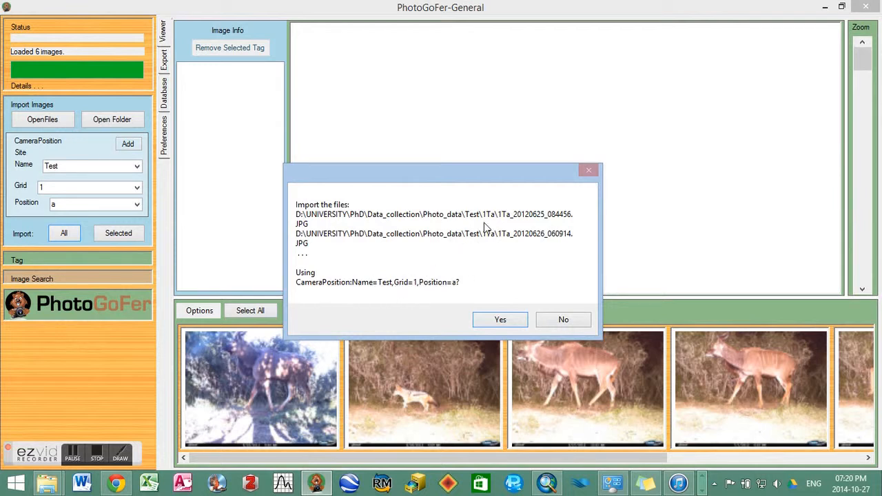
{"action": "left_click", "coordinate": [500, 321]}
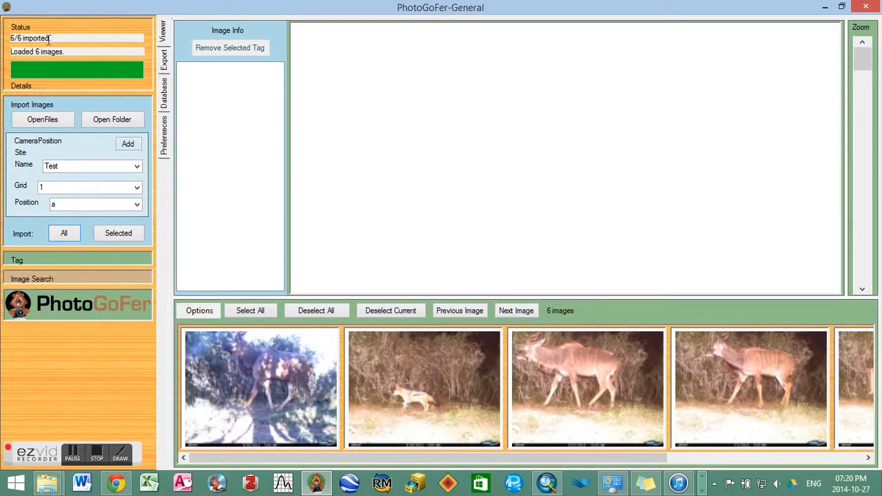
{"action": "left_click", "coordinate": [24, 107]}
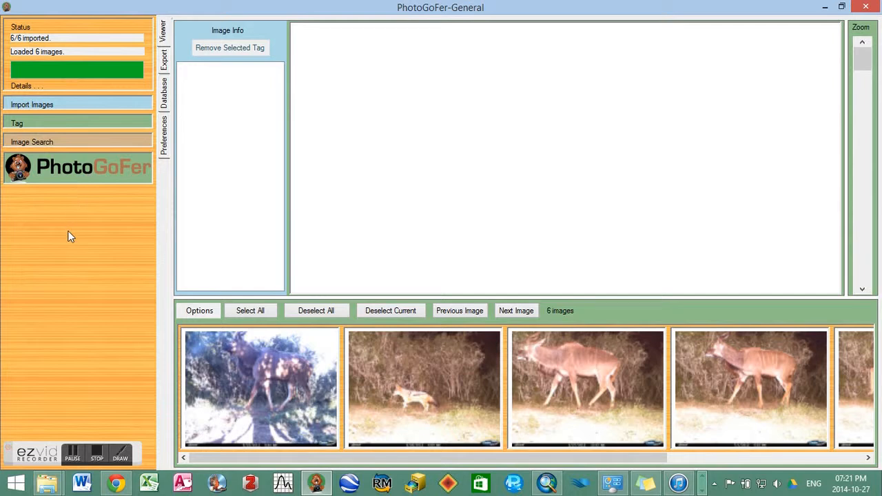
Step: Select the first two thumbnail images together and clear the whole selection
{"action": "left_click", "coordinate": [252, 372]}
{"action": "left_click", "coordinate": [424, 373], "text": "ctrl"}
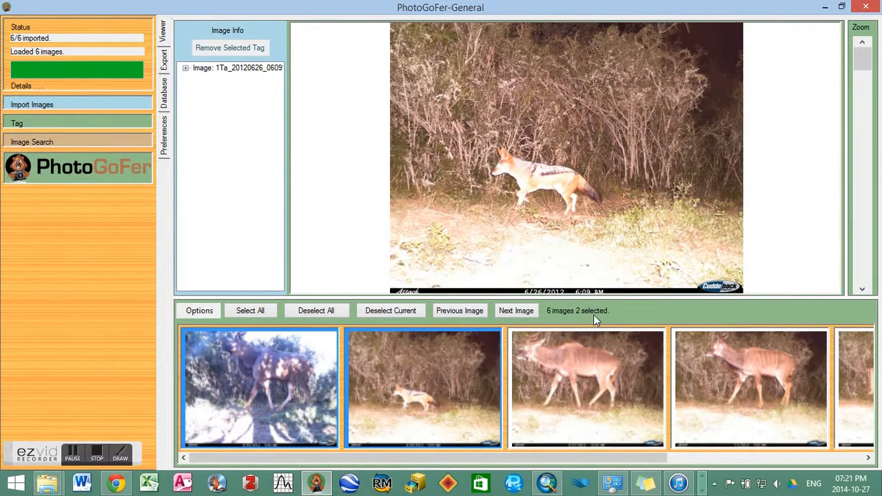
{"action": "left_click", "coordinate": [315, 311]}
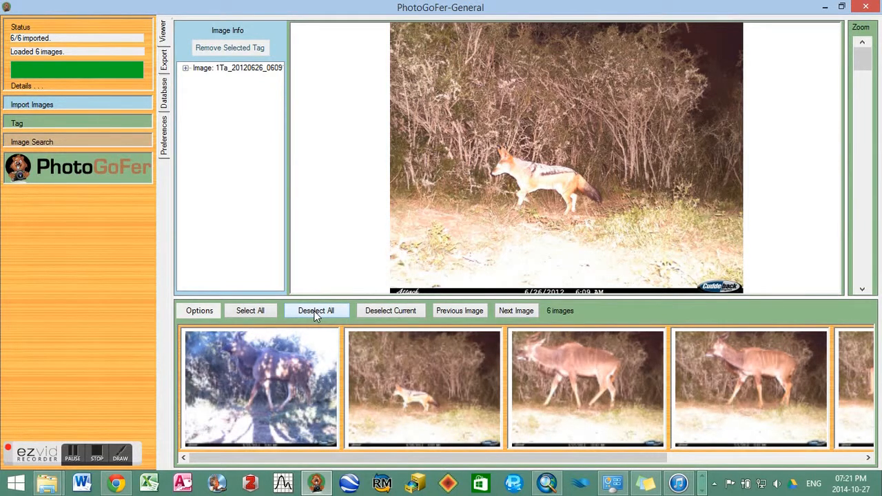
Step: Select only the second image, showing the jackal, and enable the Group tag for it
{"action": "left_click", "coordinate": [449, 381]}
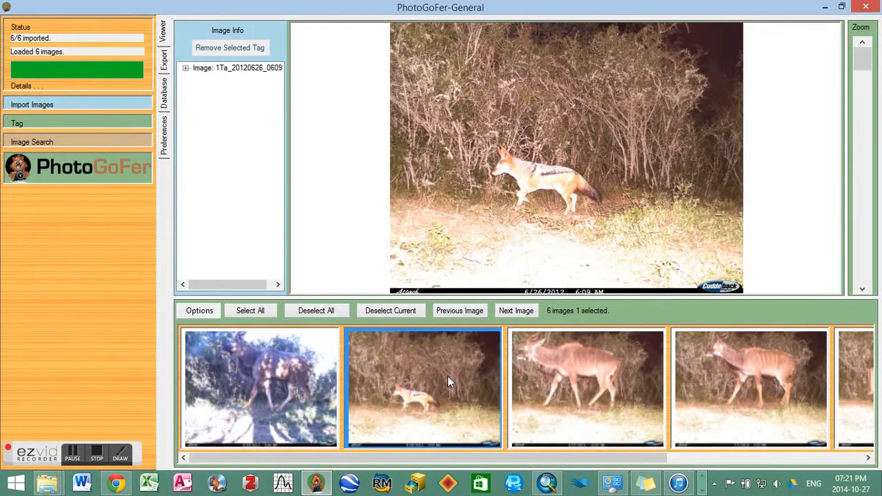
{"action": "left_click", "coordinate": [19, 124]}
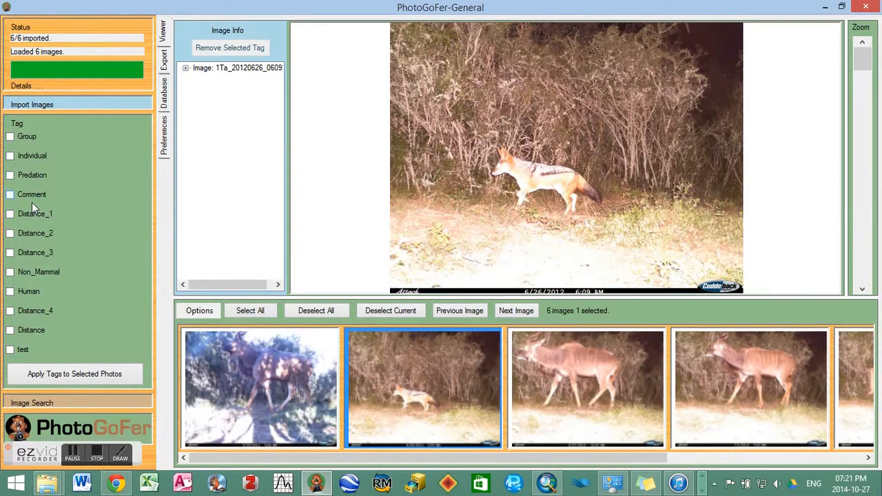
{"action": "left_click", "coordinate": [10, 137]}
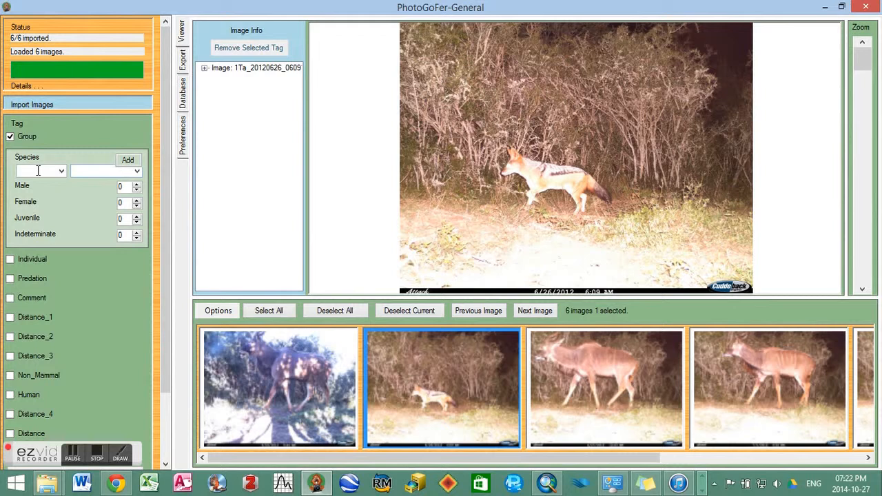
{"action": "left_click", "coordinate": [128, 160]}
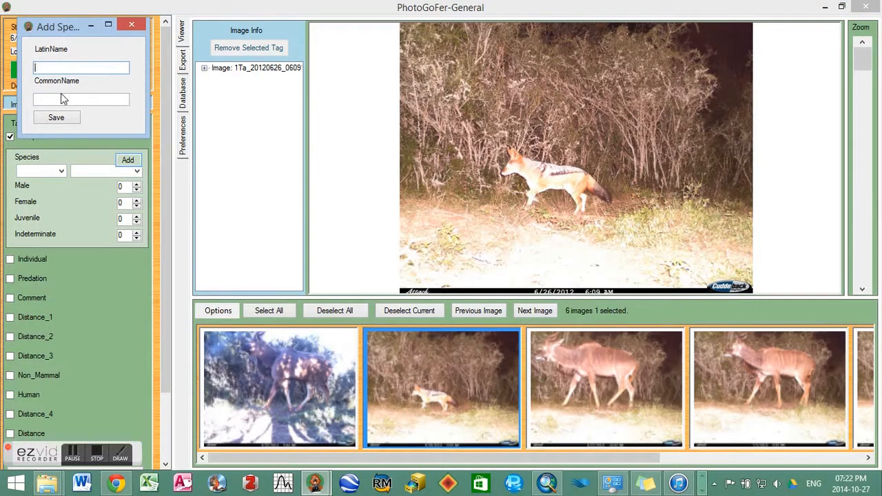
{"action": "left_click", "coordinate": [58, 117]}
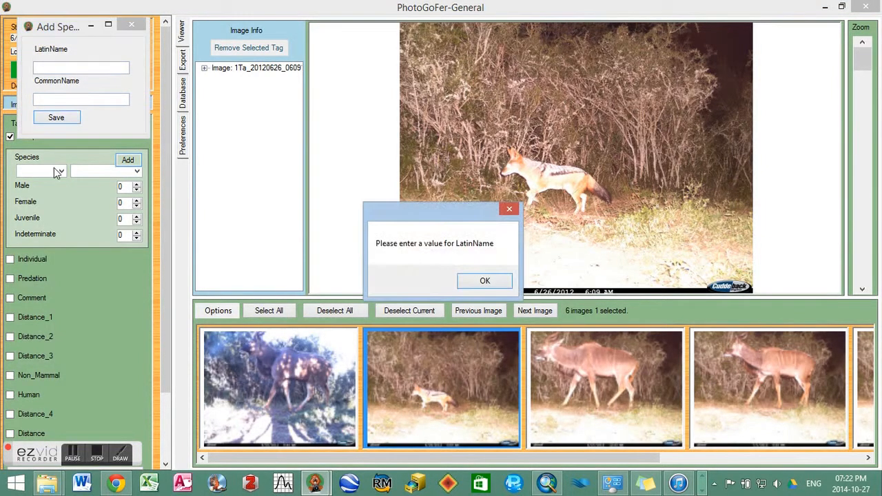
{"action": "left_click", "coordinate": [486, 280]}
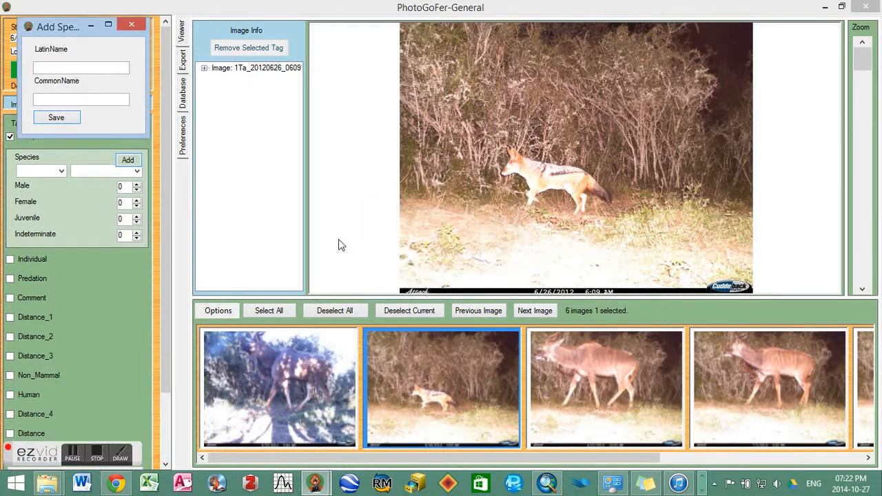
{"action": "left_click", "coordinate": [133, 25]}
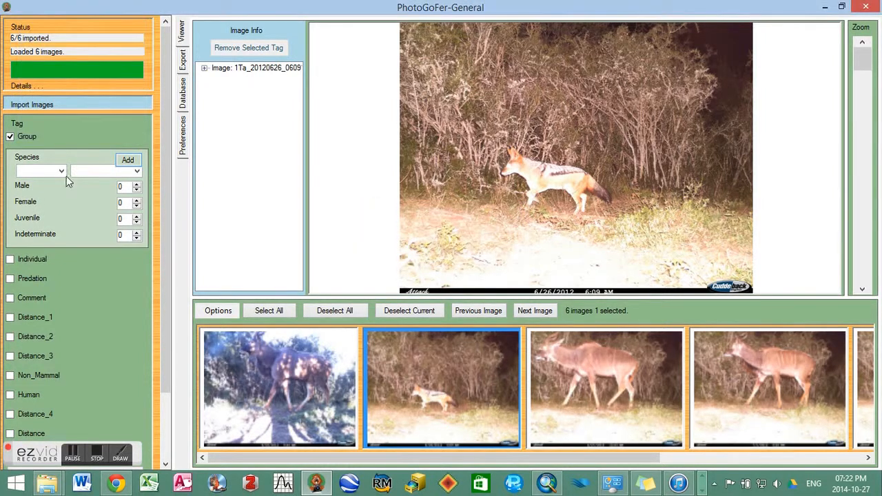
Step: Set the Group tag's species by CommonName to black backed jackal with an indeterminate count of 1
{"action": "left_click", "coordinate": [62, 172]}
{"action": "left_click", "coordinate": [49, 193]}
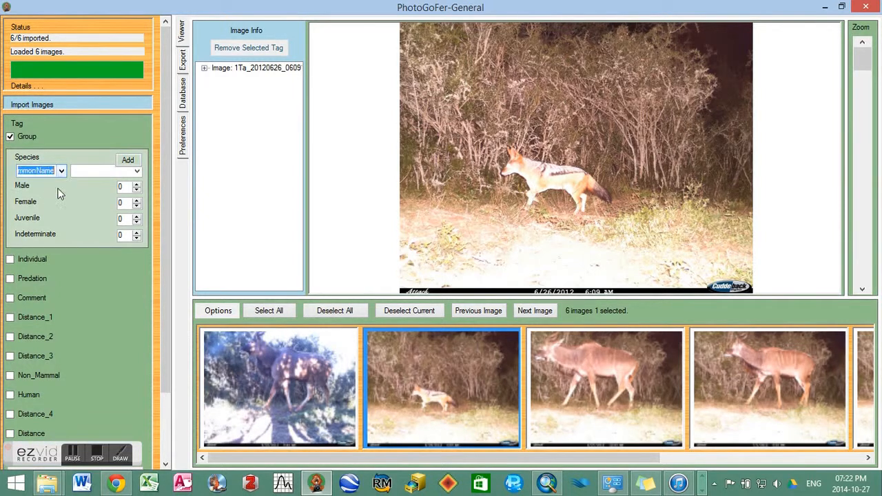
{"action": "left_click", "coordinate": [90, 171]}
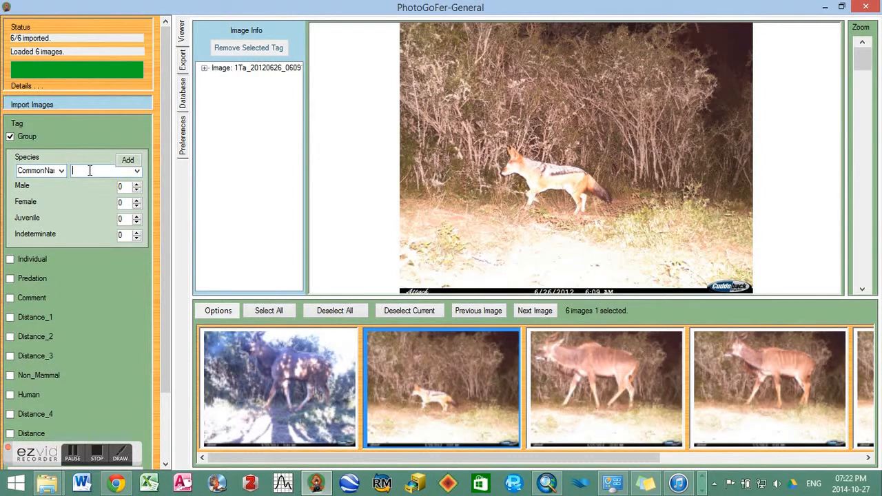
{"action": "type", "text": "BL"}
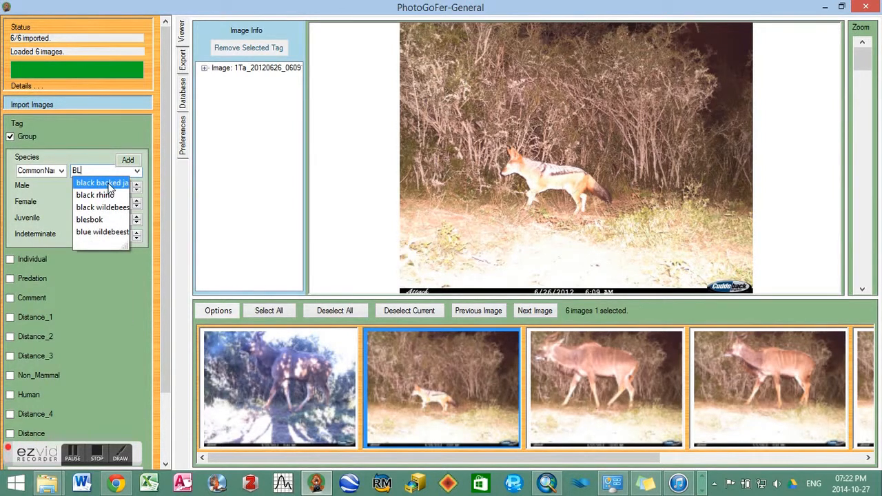
{"action": "left_click", "coordinate": [109, 184]}
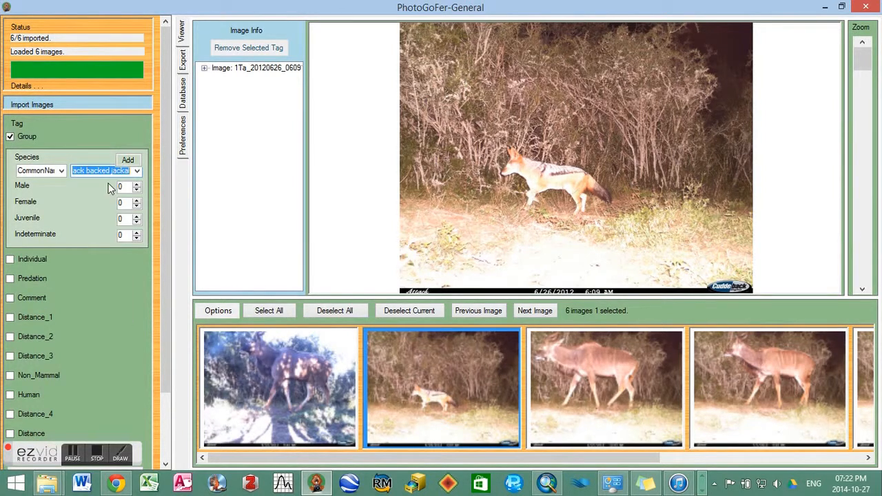
{"action": "left_click", "coordinate": [136, 233]}
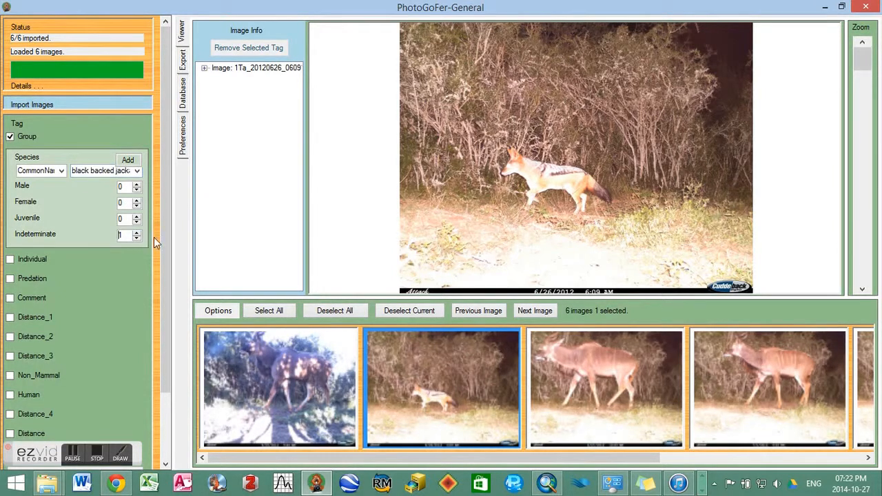
Step: Add the comment tag "MANGE" and apply the tags to the selected jackal photo
{"action": "left_click_drag", "start_coordinate": [163, 242], "coordinate": [163, 312]}
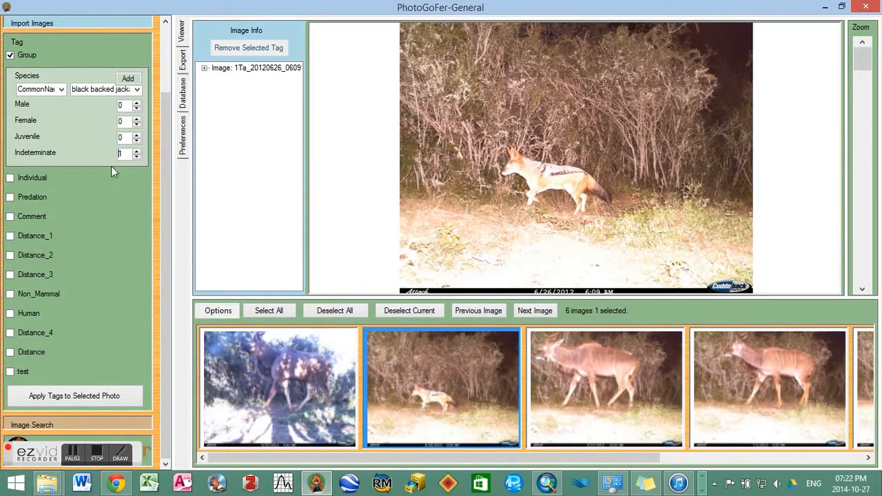
{"action": "left_click", "coordinate": [11, 218]}
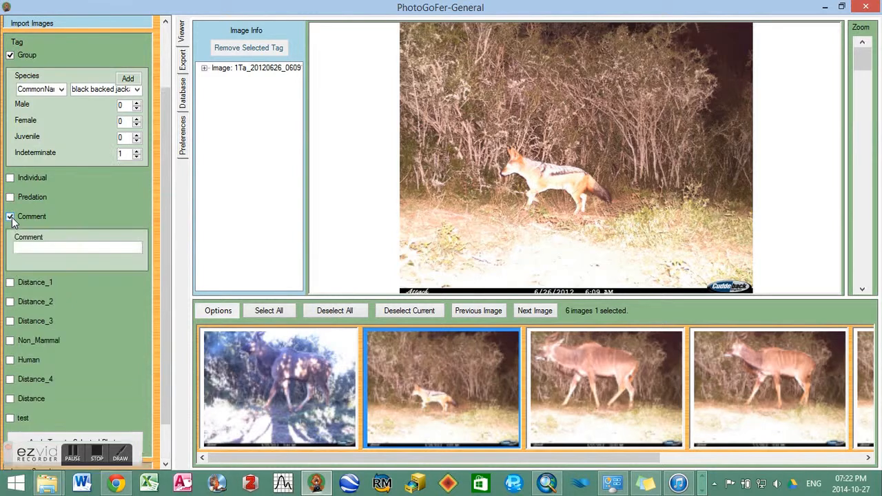
{"action": "left_click", "coordinate": [41, 247]}
{"action": "type", "text": "MANGE"}
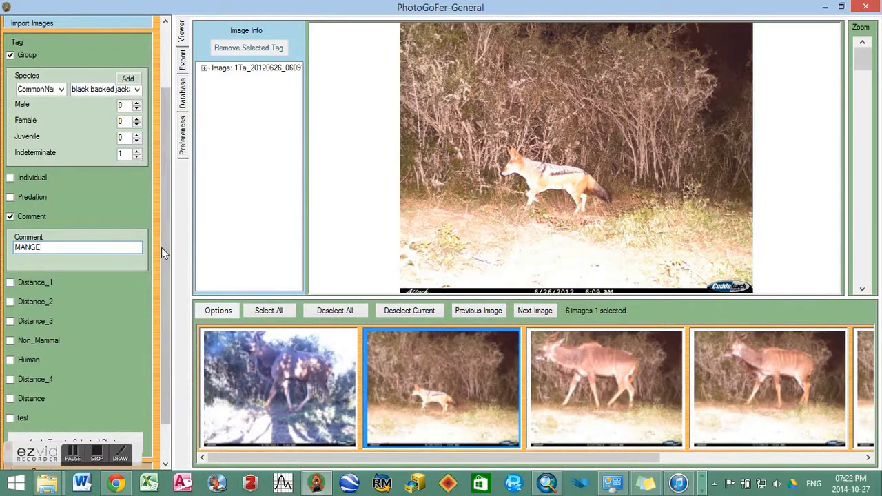
{"action": "scroll", "coordinate": [168, 301], "scroll_direction": "down", "scroll_amount": 1}
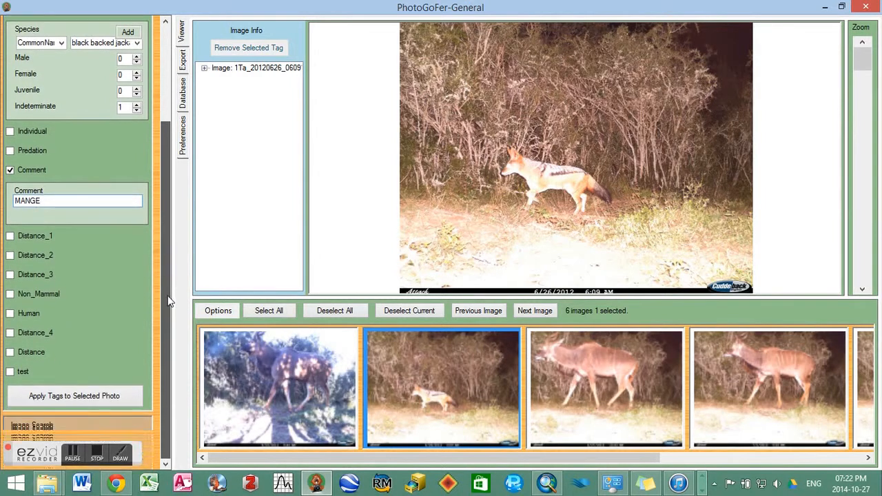
{"action": "left_click", "coordinate": [62, 397]}
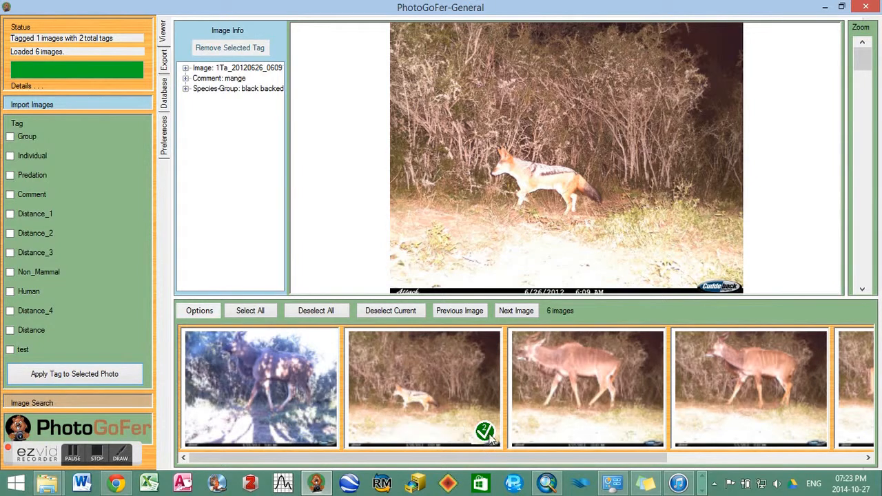
Step: Limit the filmstrip to show only untagged images
{"action": "mouse_move", "coordinate": [481, 435]}
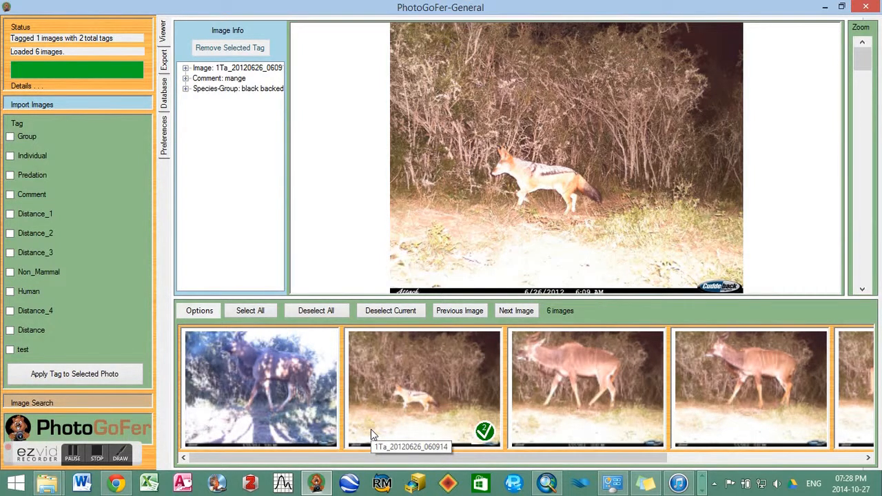
{"action": "left_click", "coordinate": [201, 311]}
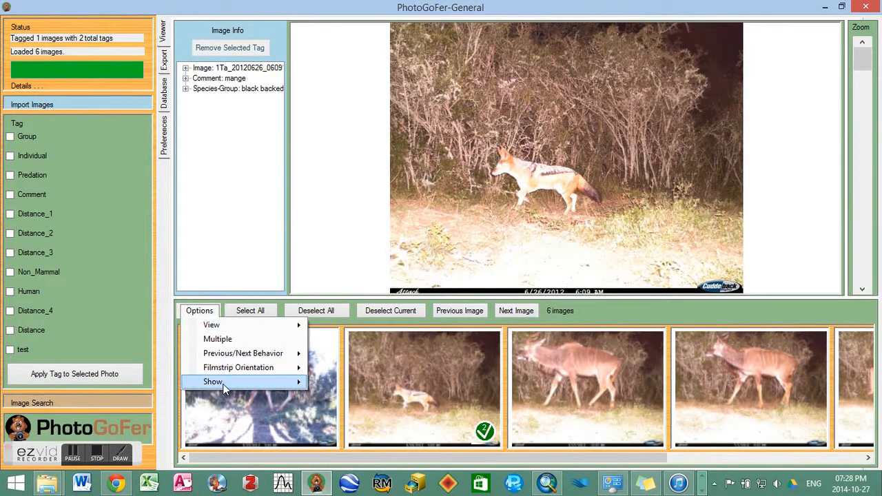
{"action": "mouse_move", "coordinate": [257, 381]}
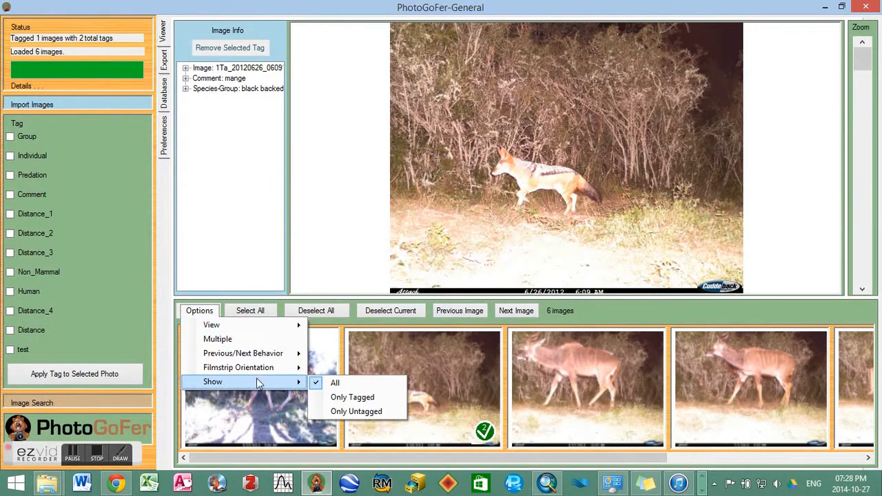
{"action": "left_click", "coordinate": [349, 412]}
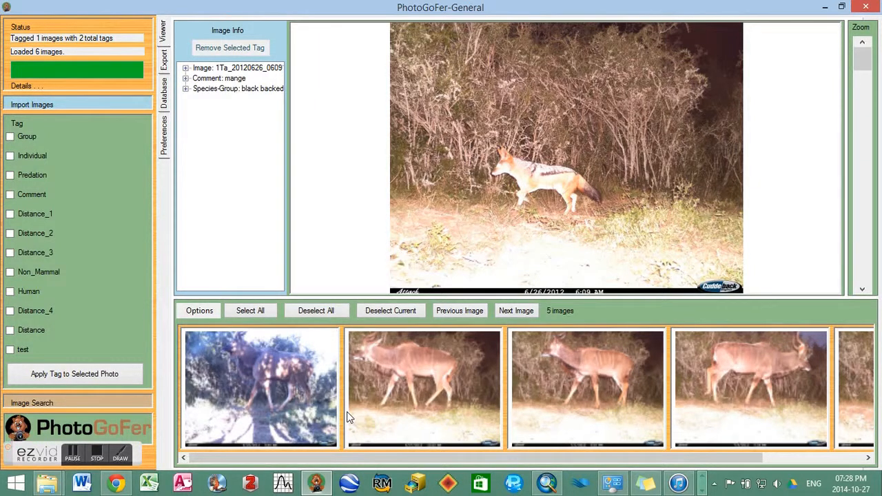
Step: Select all five untagged kudu images in the filmstrip one by one
{"action": "left_click_drag", "start_coordinate": [317, 456], "coordinate": [399, 455]}
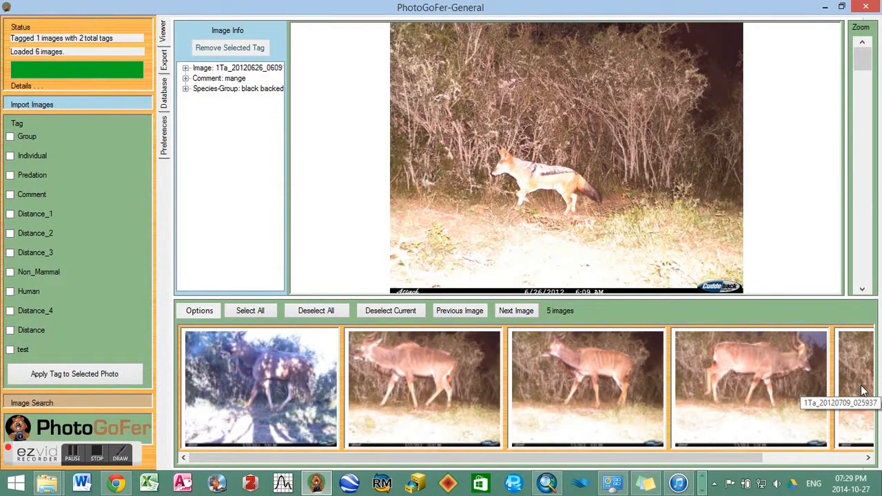
{"action": "left_click", "coordinate": [293, 412]}
{"action": "left_click", "coordinate": [422, 387]}
{"action": "left_click", "coordinate": [551, 368]}
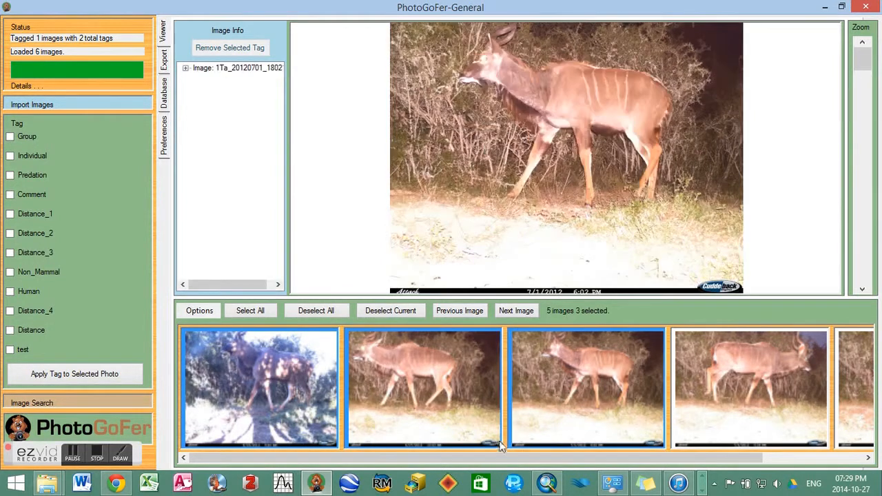
{"action": "left_click_drag", "start_coordinate": [497, 459], "coordinate": [598, 460]}
{"action": "left_click", "coordinate": [623, 419]}
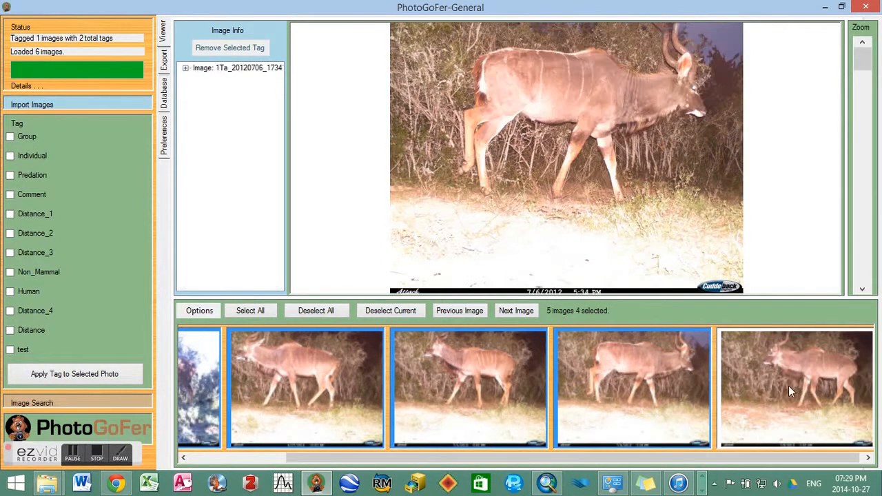
{"action": "left_click", "coordinate": [788, 386]}
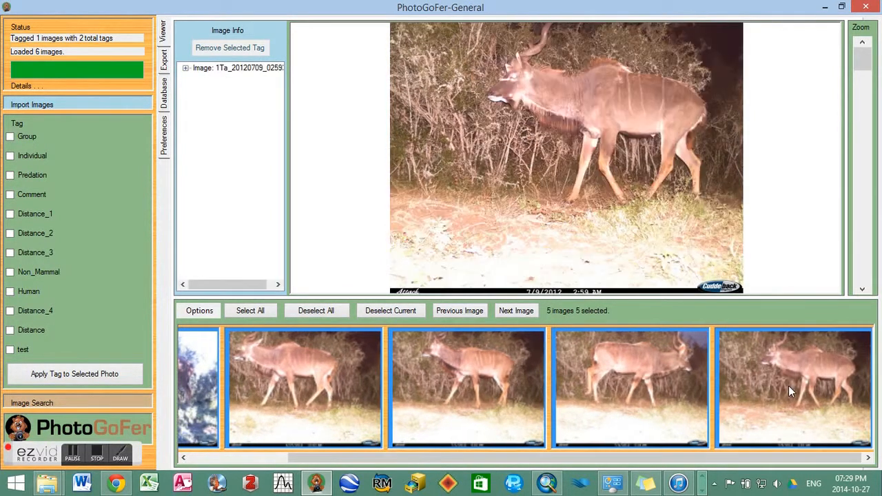
Step: Tag the selected photos with a Group tag for greater kudu with a male count of 1 and apply it
{"action": "left_click", "coordinate": [10, 136]}
{"action": "left_click", "coordinate": [87, 172]}
{"action": "type", "text": "gr"}
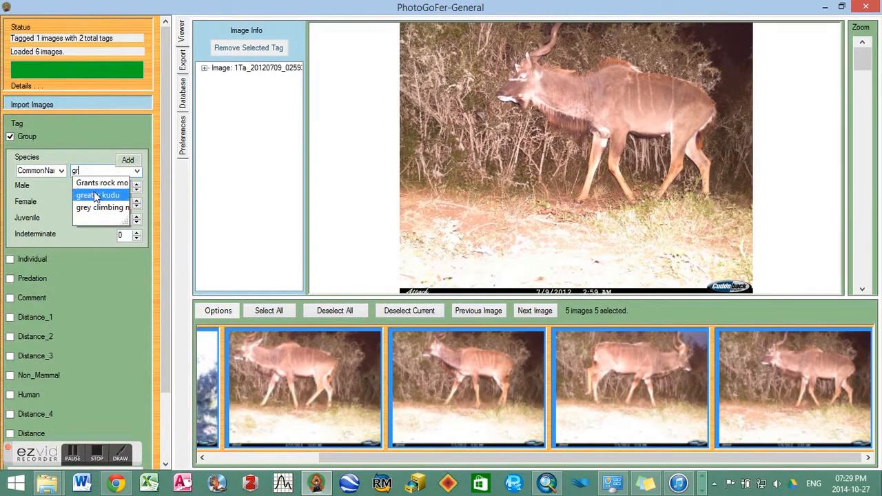
{"action": "left_click", "coordinate": [94, 195]}
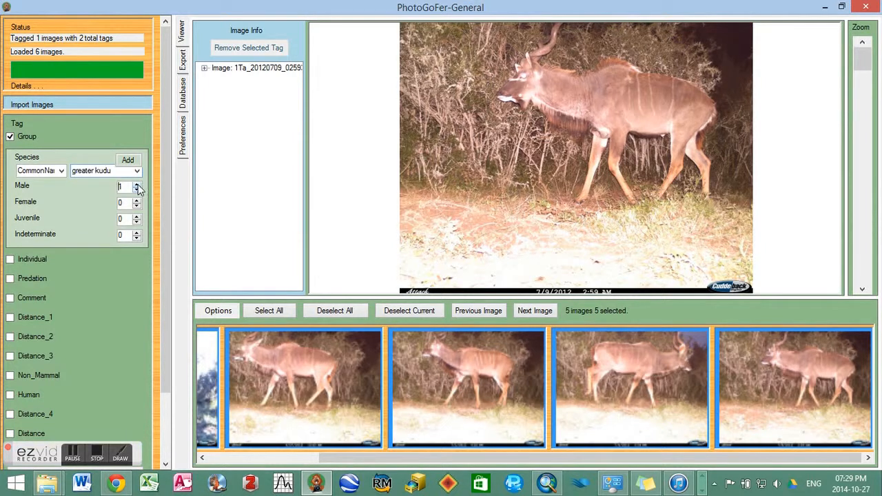
{"action": "left_click_drag", "start_coordinate": [167, 178], "coordinate": [158, 250]}
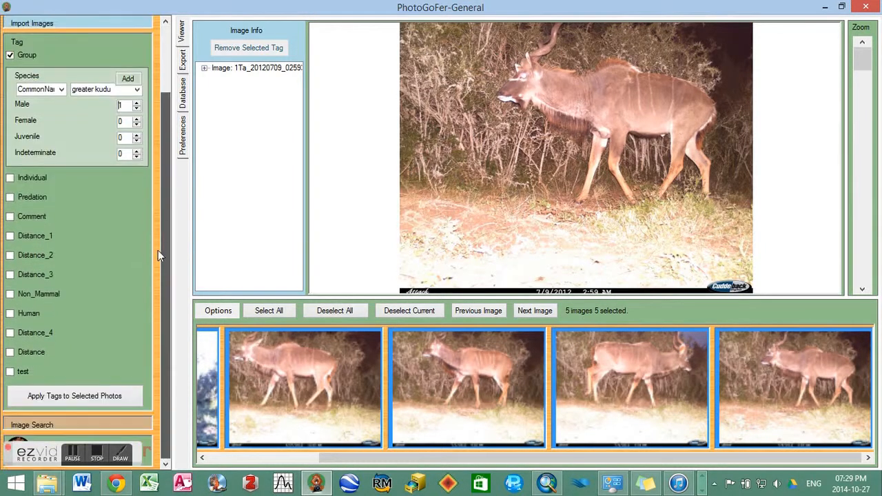
{"action": "left_click", "coordinate": [96, 397]}
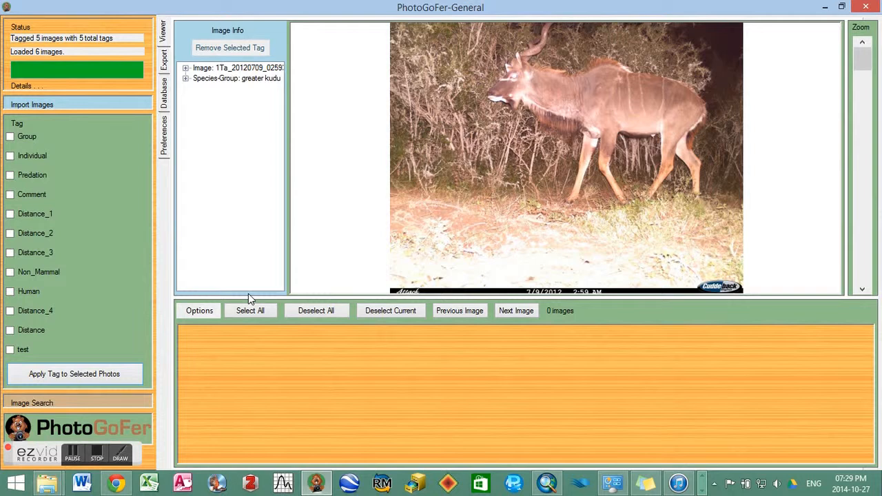
Step: Switch to the export view and expand the Image Search options in place of the tagging options
{"action": "left_click", "coordinate": [164, 62]}
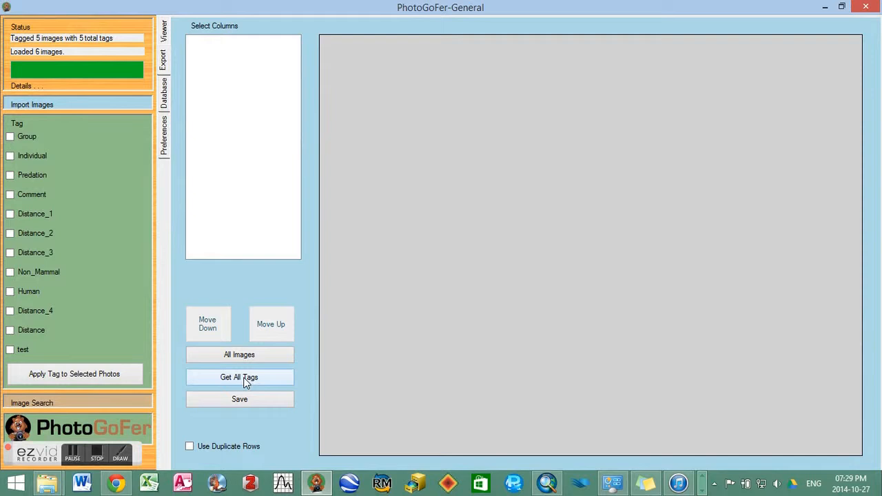
{"action": "left_click", "coordinate": [18, 124]}
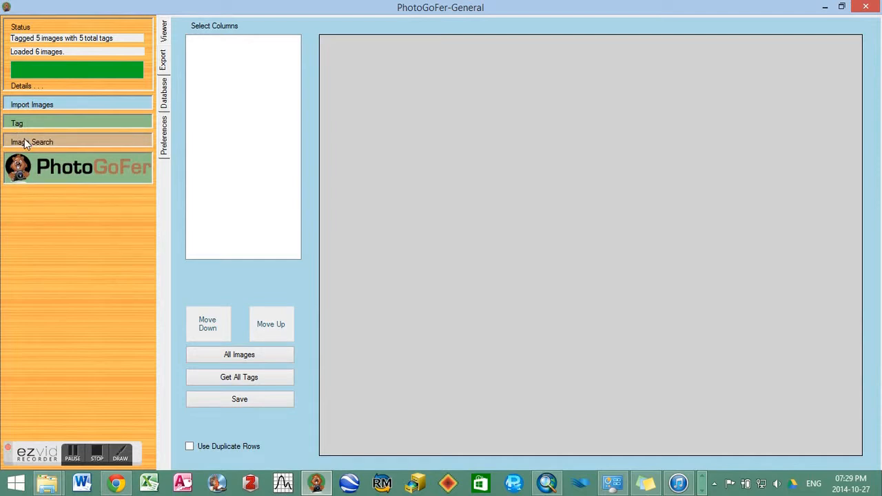
{"action": "left_click", "coordinate": [25, 143]}
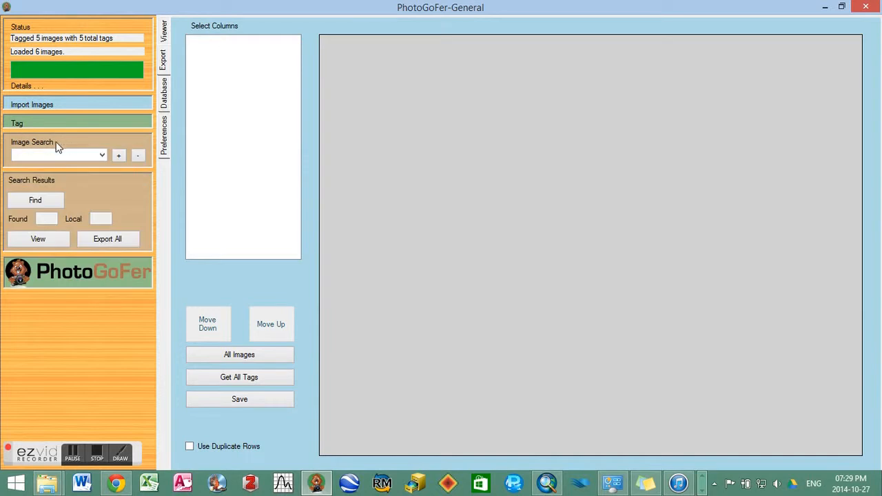
Step: Set an Image search criterion with CameraPosition Site Name equal to Test
{"action": "left_click", "coordinate": [102, 156]}
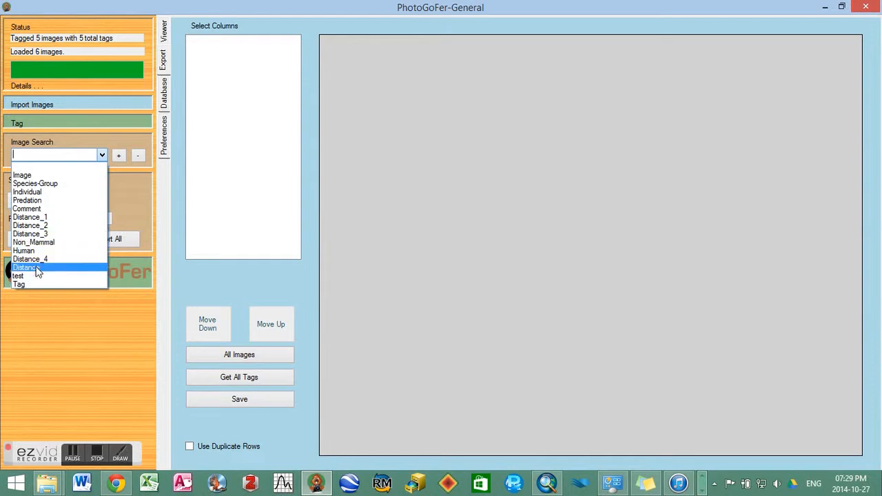
{"action": "left_click", "coordinate": [29, 176]}
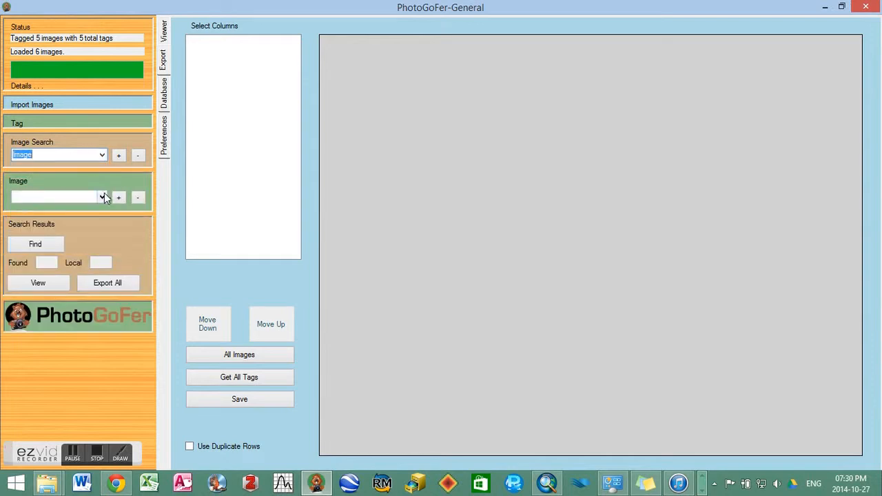
{"action": "left_click", "coordinate": [104, 195]}
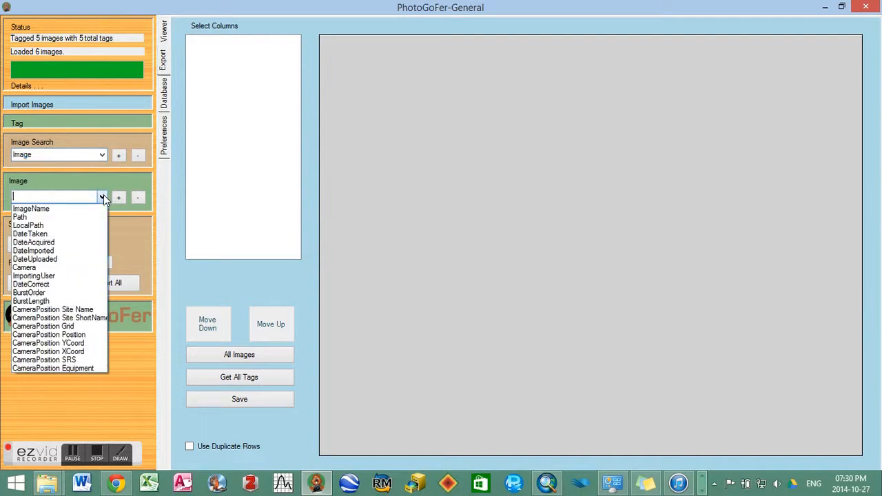
{"action": "left_click", "coordinate": [73, 312]}
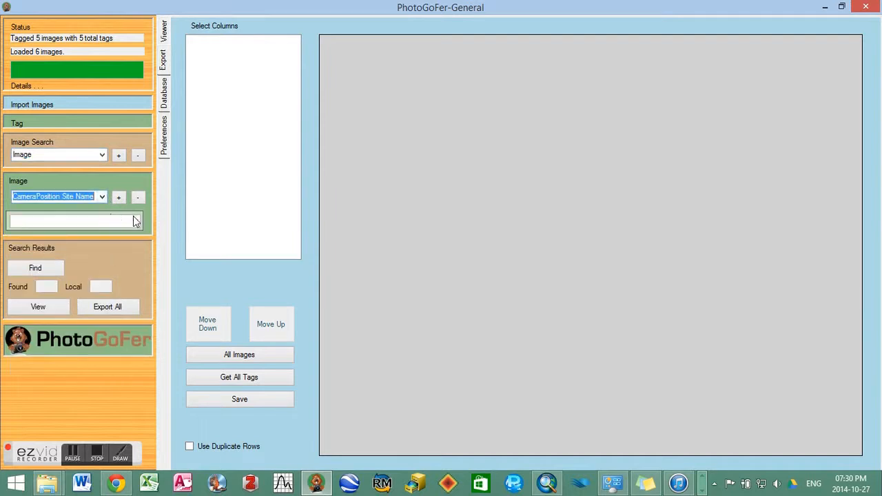
{"action": "left_click", "coordinate": [134, 219]}
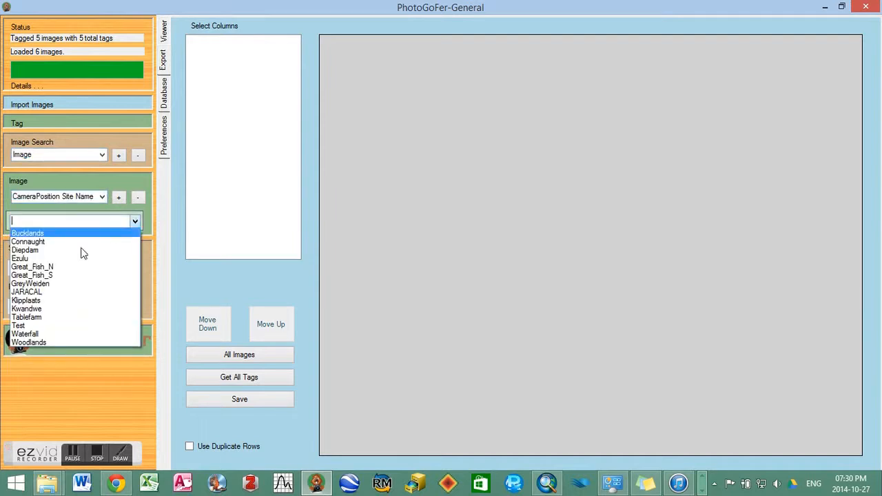
{"action": "left_click", "coordinate": [40, 325]}
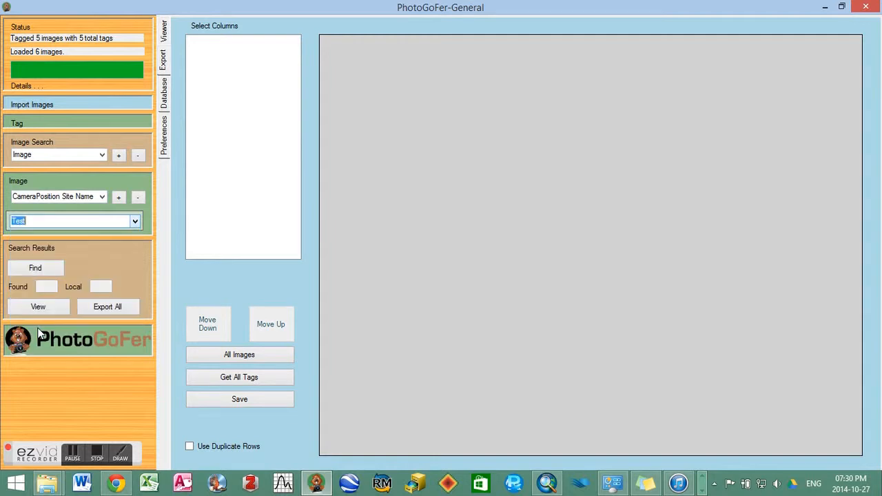
Step: Add a second search criterion with CameraPosition Grid set to 1 and find the matching images
{"action": "left_click", "coordinate": [118, 198]}
{"action": "left_click", "coordinate": [102, 242]}
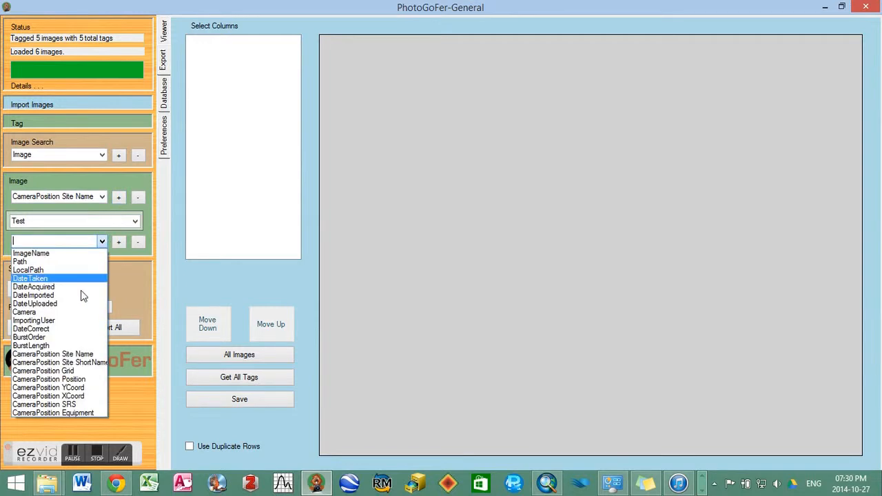
{"action": "left_click", "coordinate": [65, 371]}
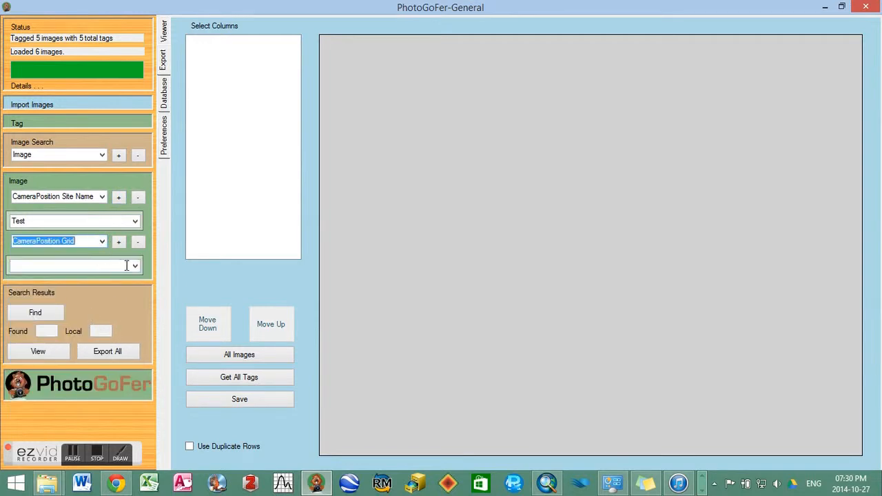
{"action": "left_click", "coordinate": [134, 266]}
{"action": "left_click", "coordinate": [96, 278]}
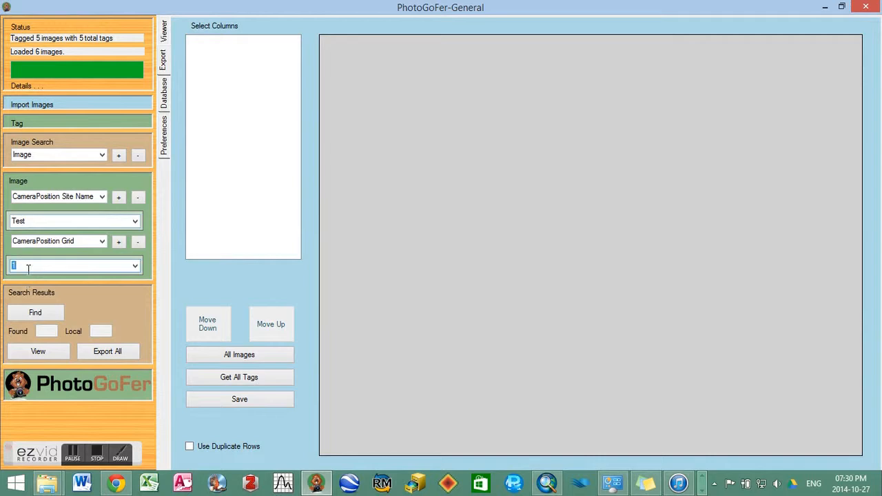
{"action": "left_click", "coordinate": [38, 314]}
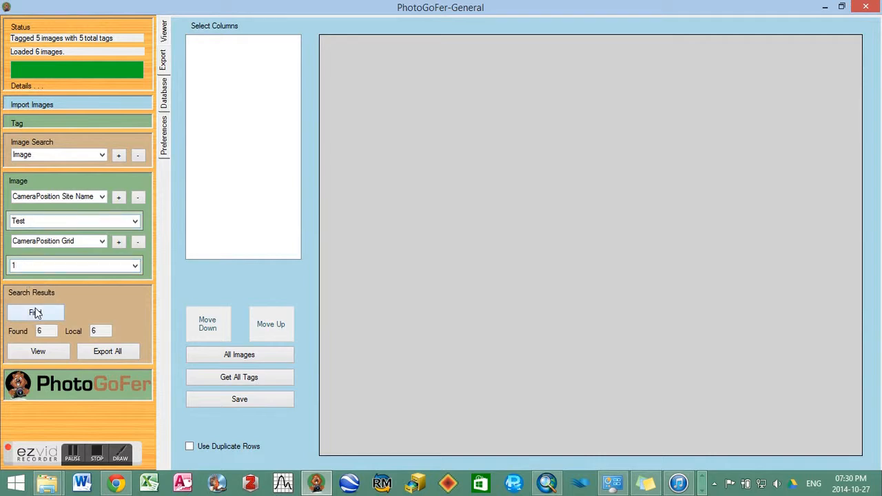
Step: Load all found images into the export table and add all of their tags as extra columns
{"action": "left_click", "coordinate": [98, 354]}
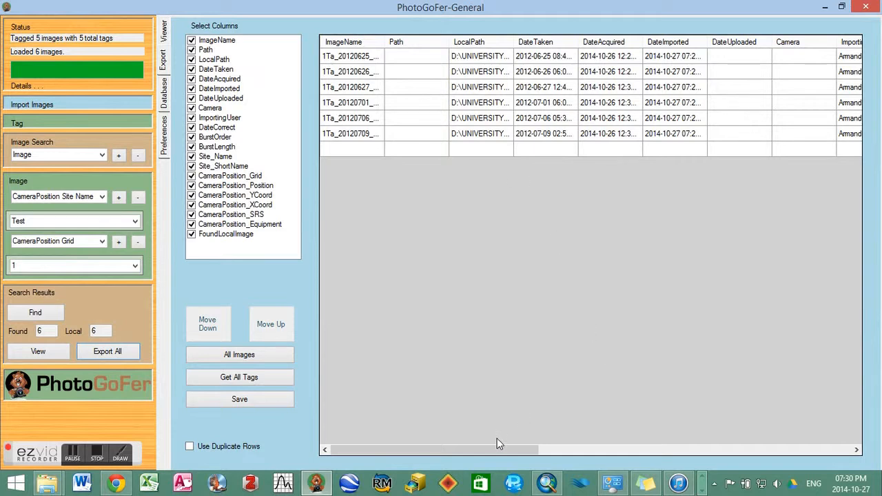
{"action": "left_click_drag", "start_coordinate": [493, 449], "coordinate": [830, 382]}
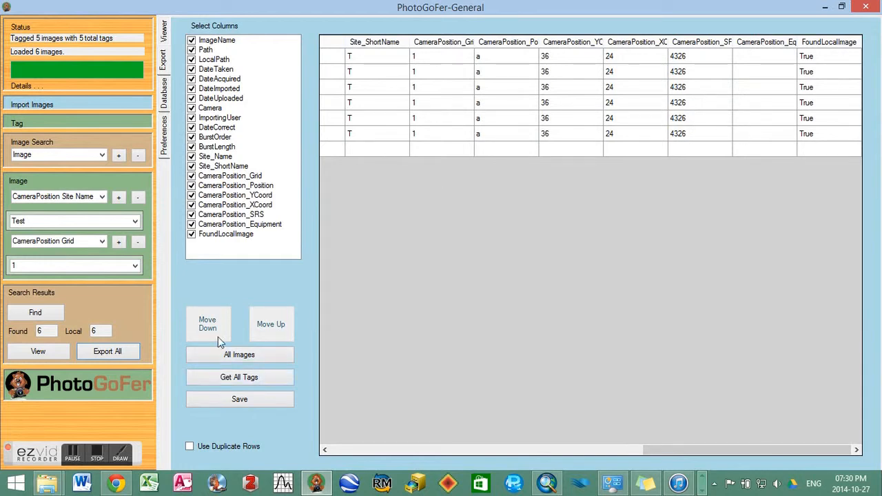
{"action": "left_click", "coordinate": [235, 381]}
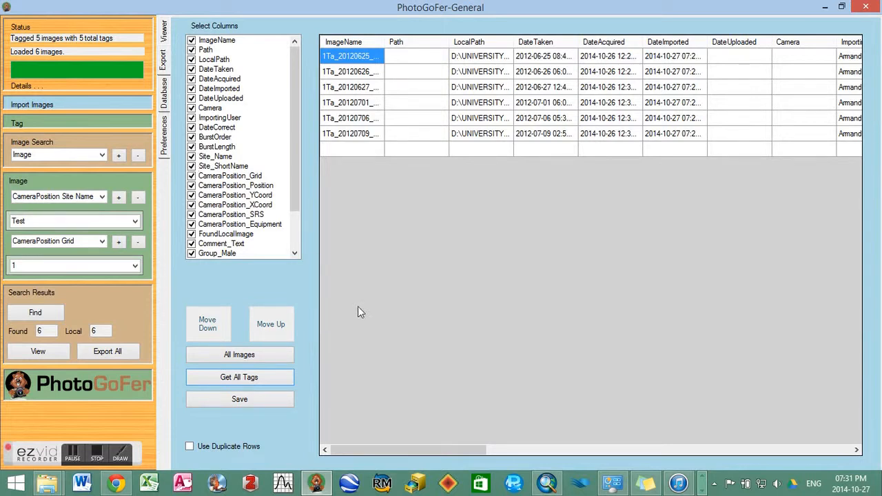
{"action": "left_click_drag", "start_coordinate": [437, 454], "coordinate": [801, 452]}
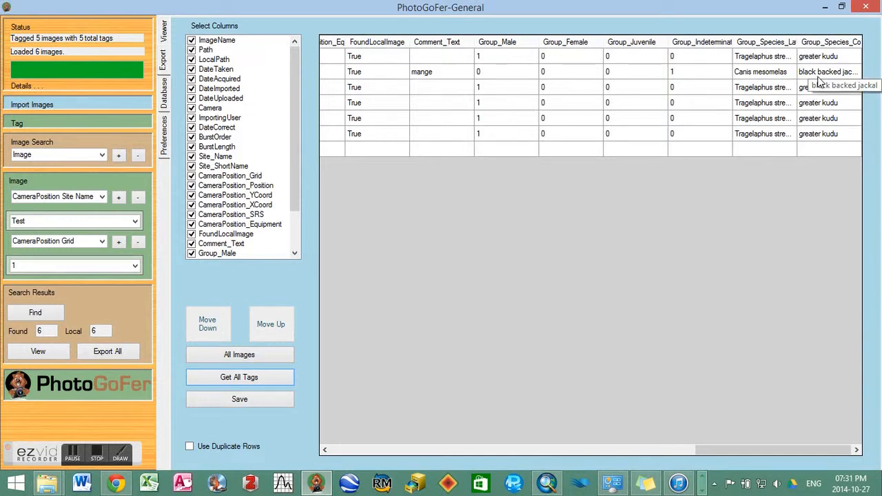
Step: Bring up the Save As dialog for the export table as a Comma Separated Value file and cancel it
{"action": "left_click", "coordinate": [238, 399]}
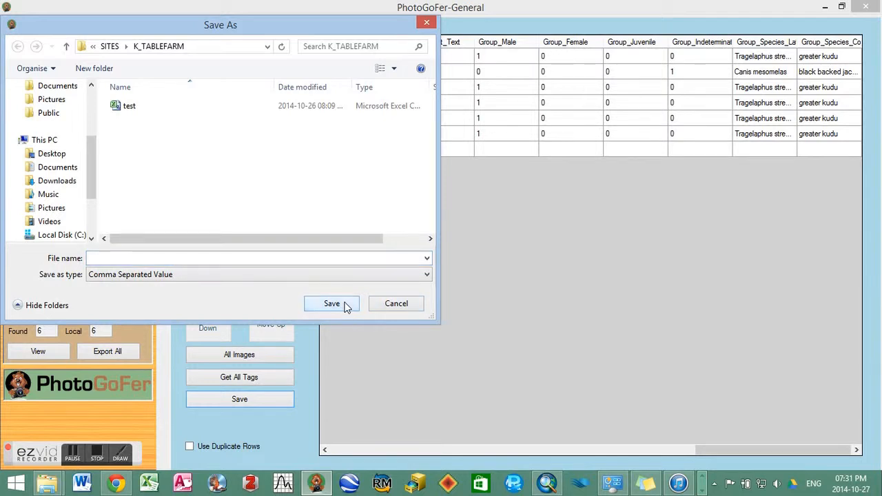
{"action": "left_click", "coordinate": [374, 304]}
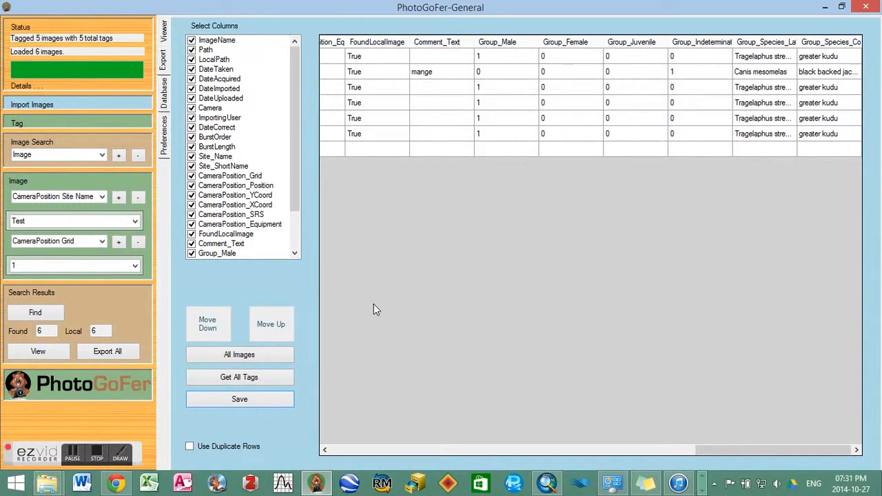